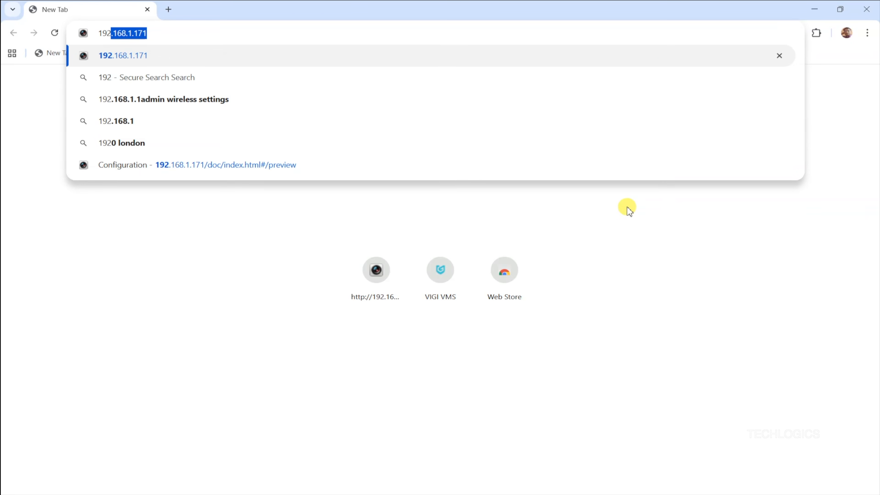
Load the camera's web page at 192.168.1.171 in Chrome
key("Right")
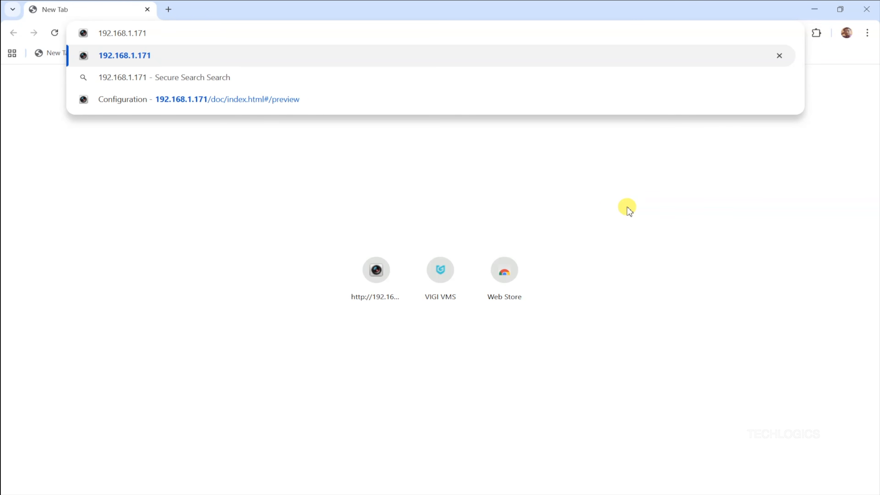
key("Return")
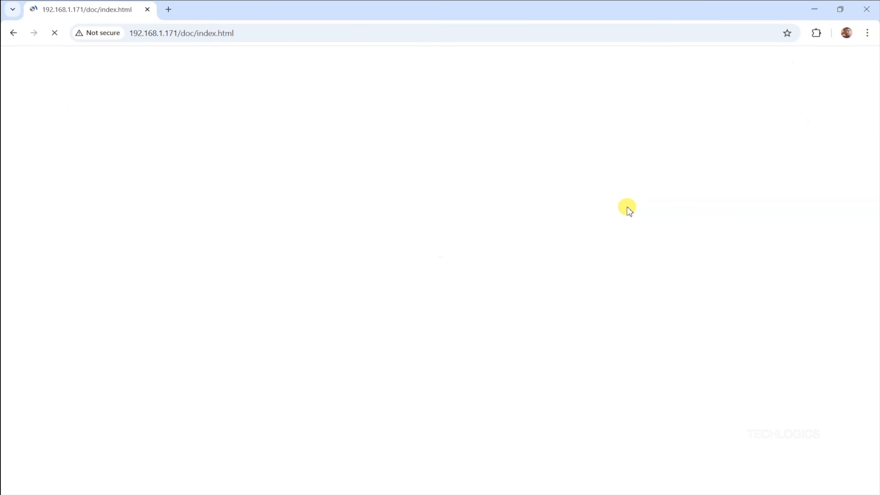
Enter the admin username and the password on the Hikvision camera login page
type("ad")
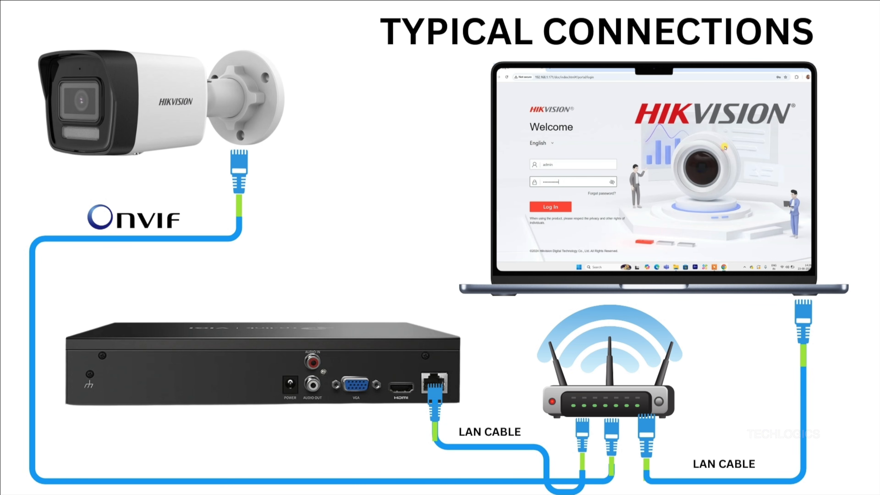
type("min")
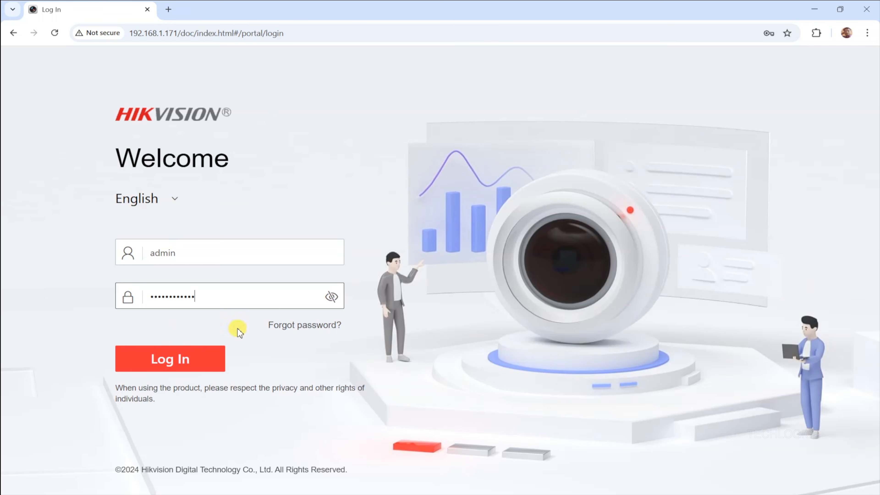
Log in to the camera, dismiss the save-password prompt, and go to Configuration
left_click(208, 362)
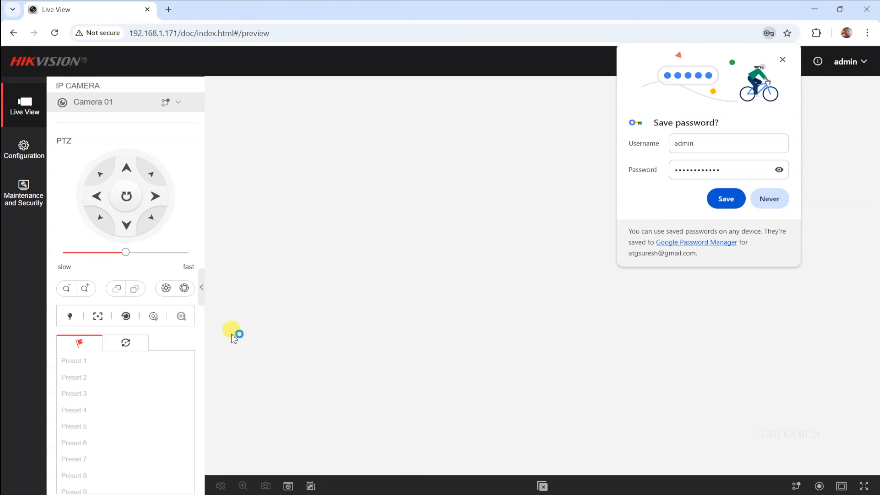
left_click(782, 60)
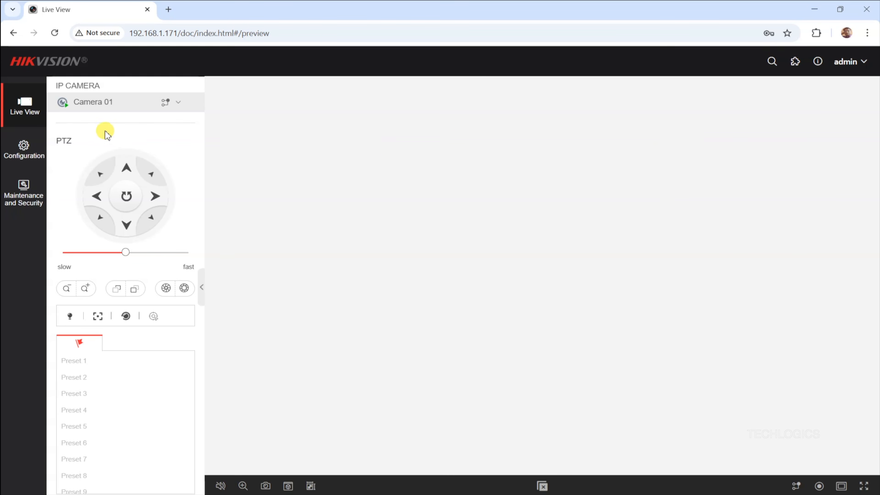
left_click(18, 151)
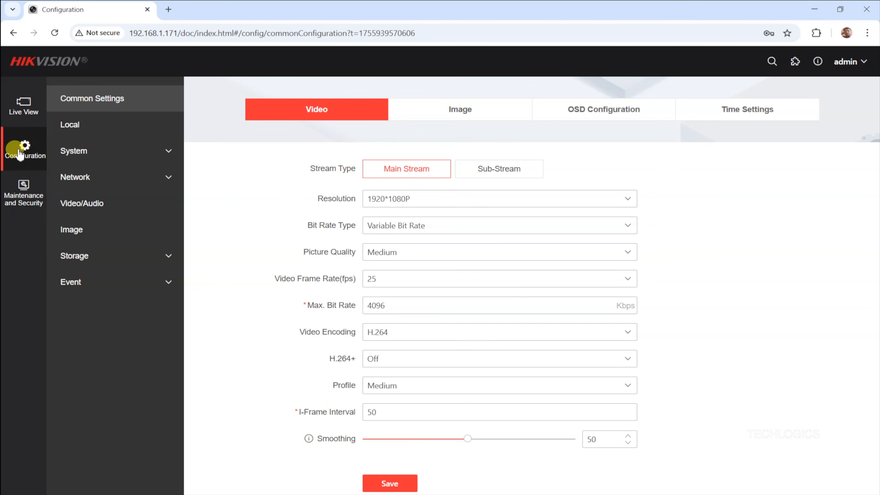
Show the camera's TCP/IP settings: DHCP on, IPv4 192.168.1.171, gateway 192.168.1.1
left_click(97, 177)
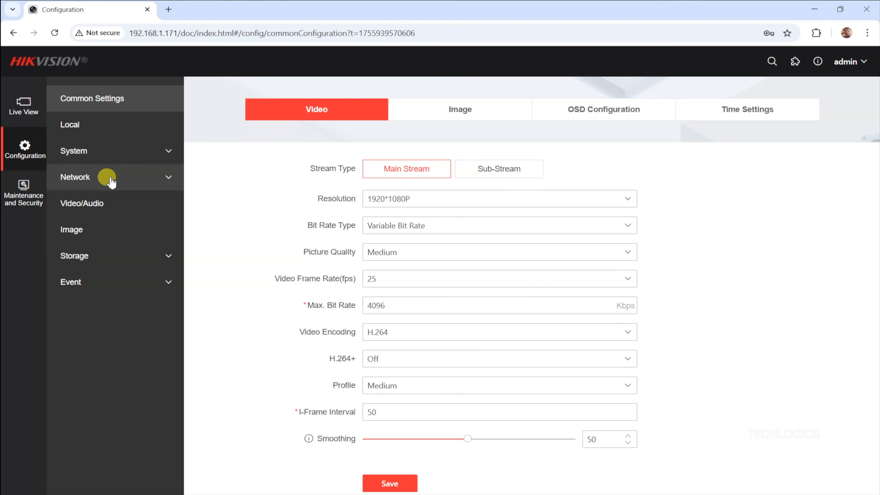
left_click(109, 177)
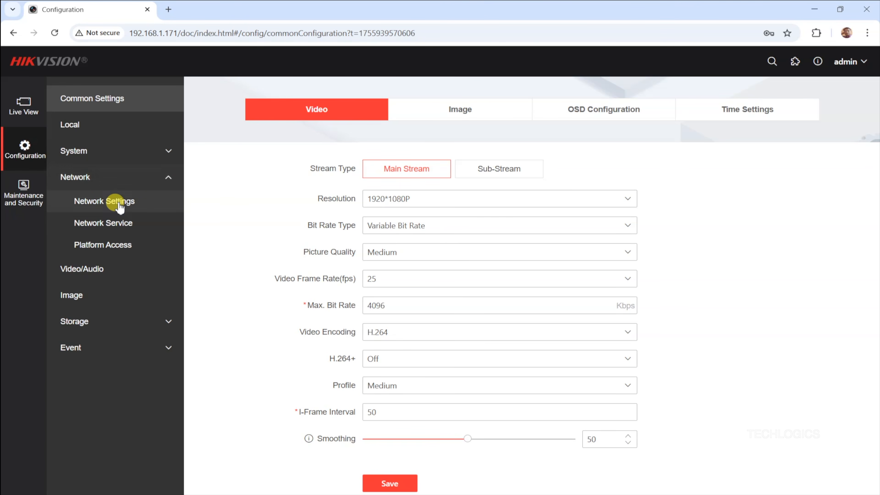
left_click(136, 208)
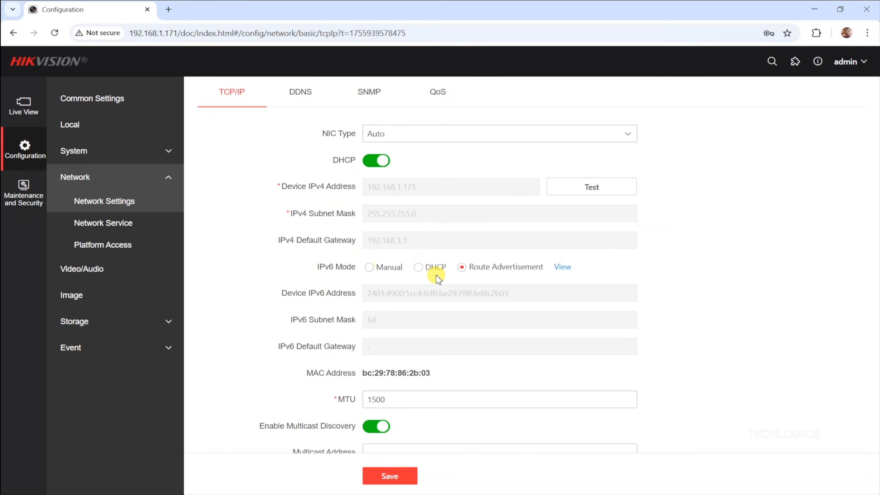
scroll(310, 176, "down", 4)
scroll(309, 176, "up", 4)
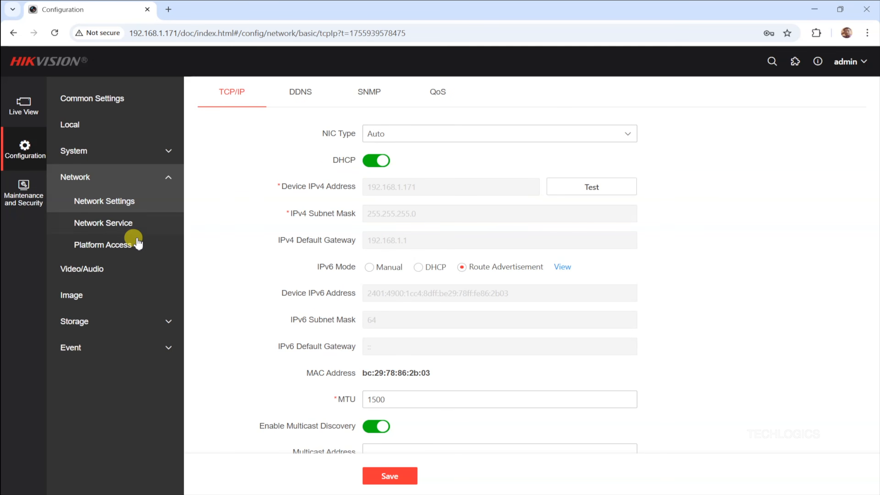
Enable ONVIF in the camera's Platform Access settings and save it
left_click(117, 247)
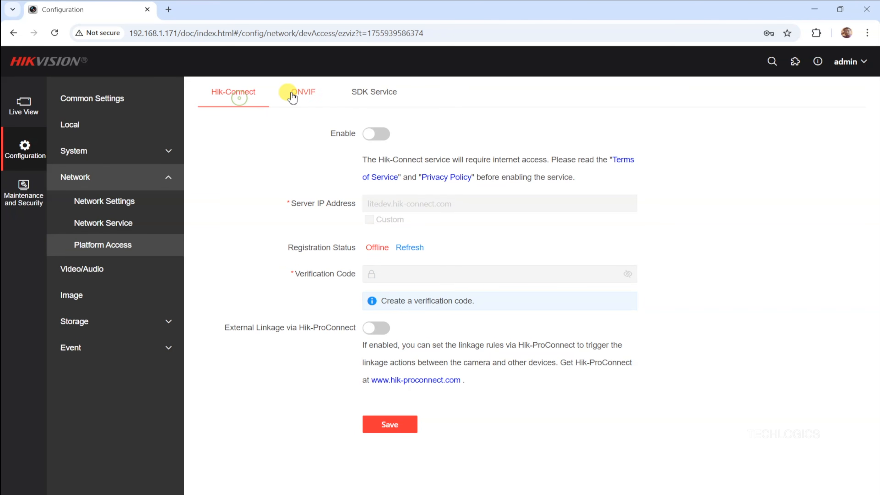
left_click(307, 98)
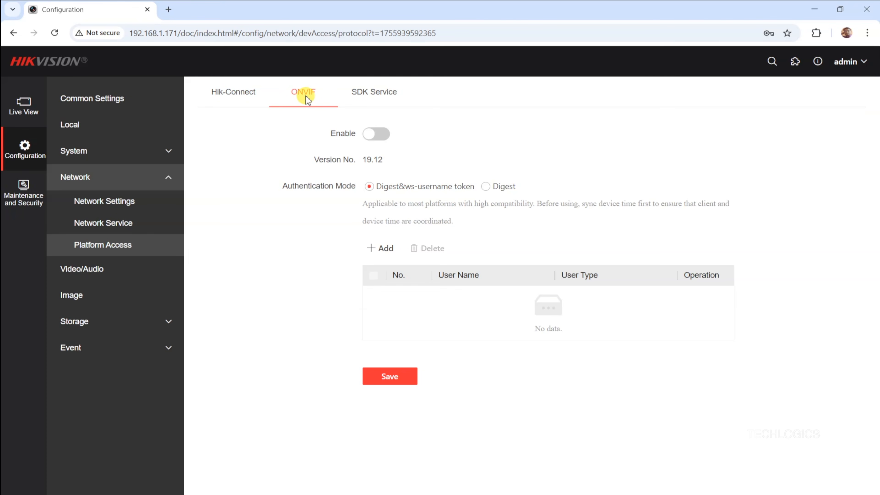
left_click(384, 139)
left_click(402, 375)
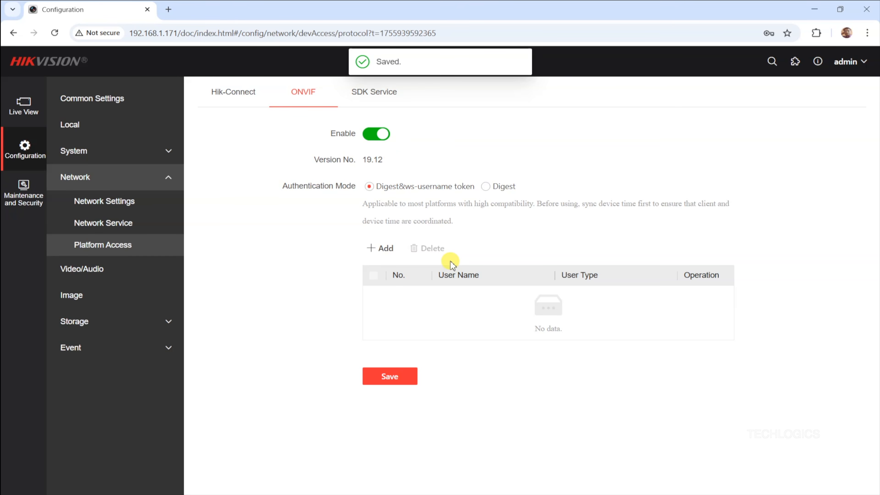
Add an ONVIF user 'onvif' with a password and Video User rights
left_click(386, 249)
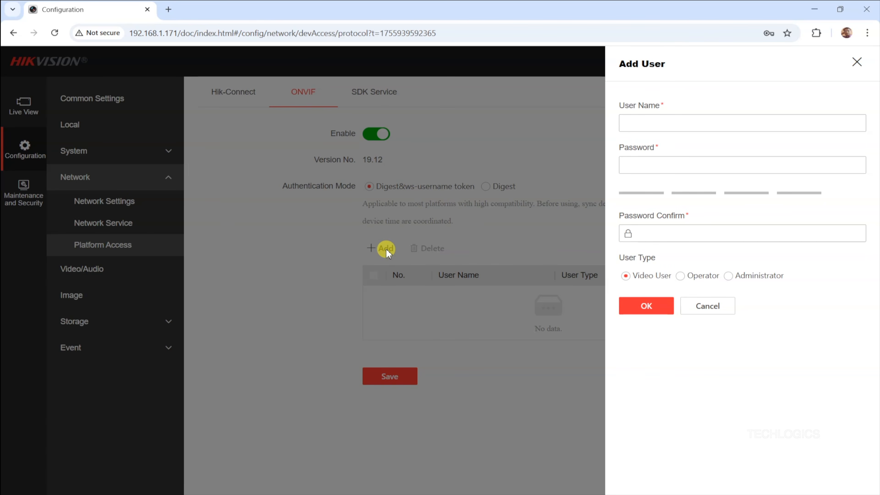
left_click(625, 124)
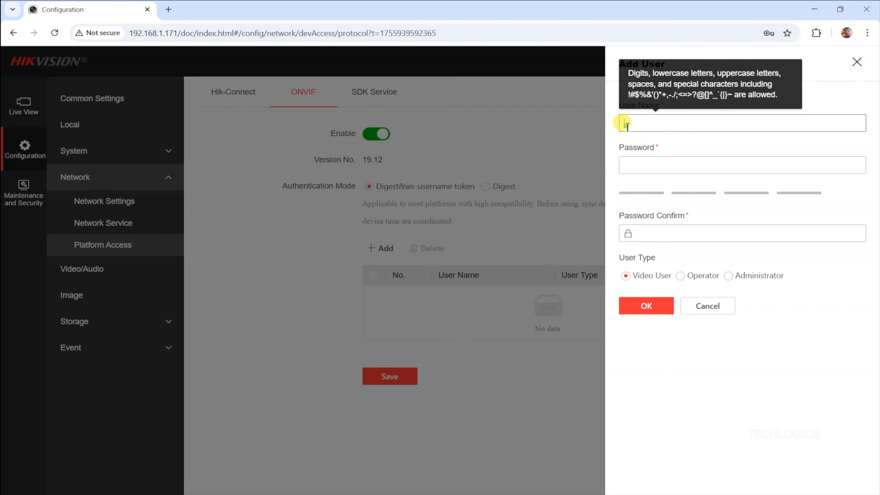
type("onvif")
key("Tab")
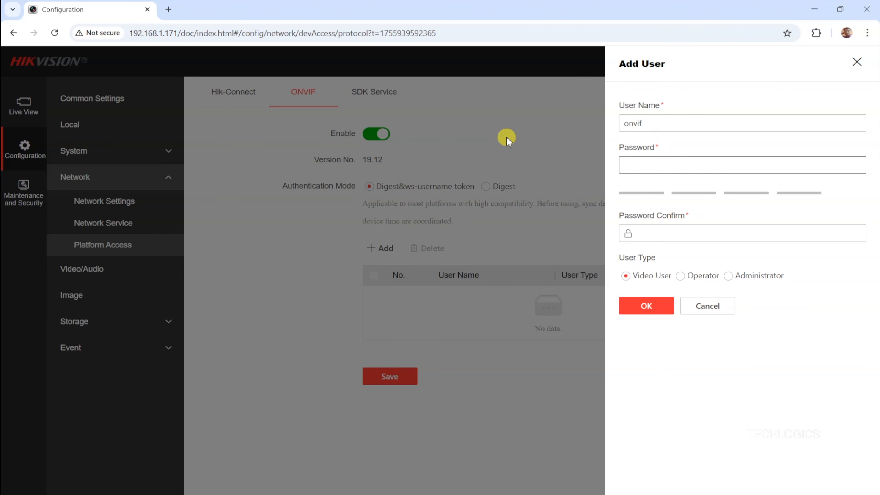
type("•••••••")
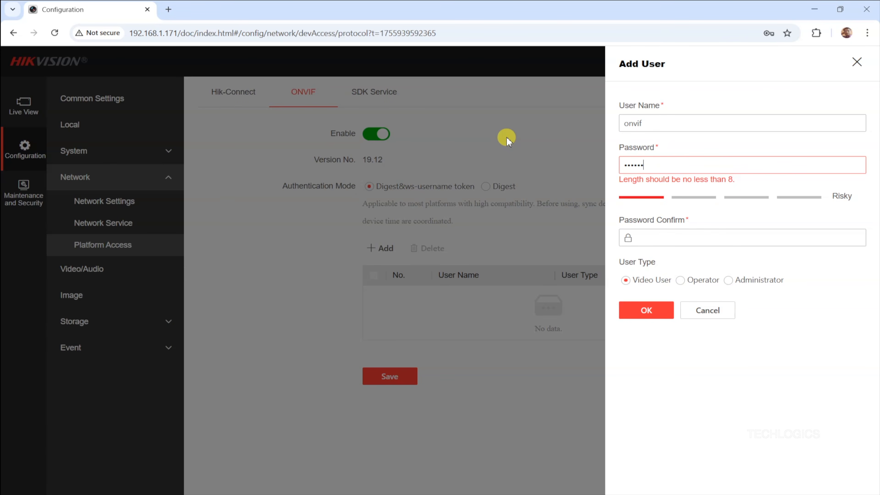
type("••")
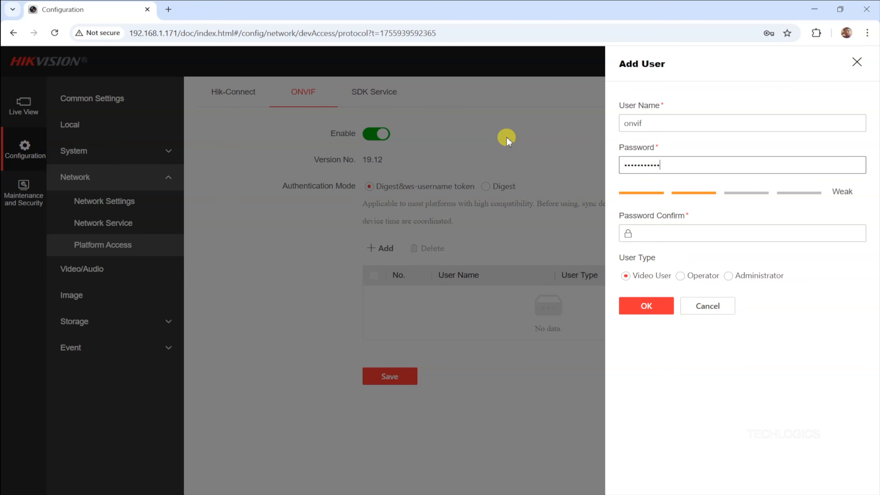
key("Tab")
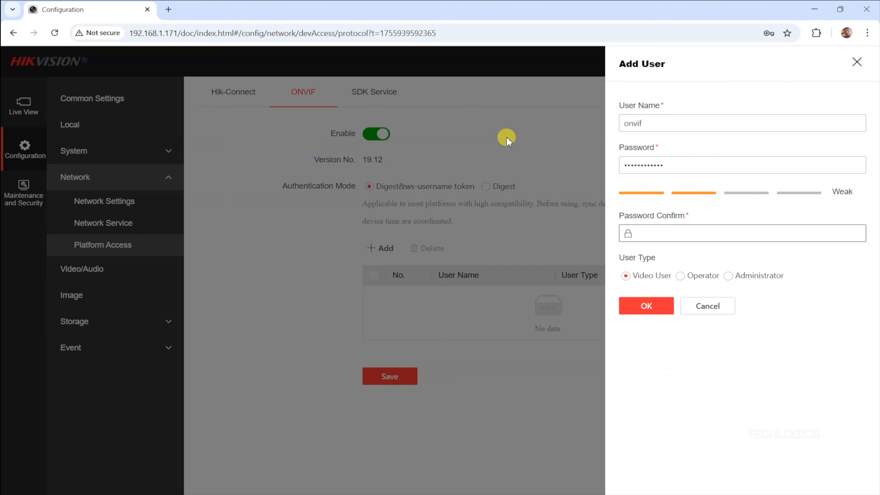
type("•")
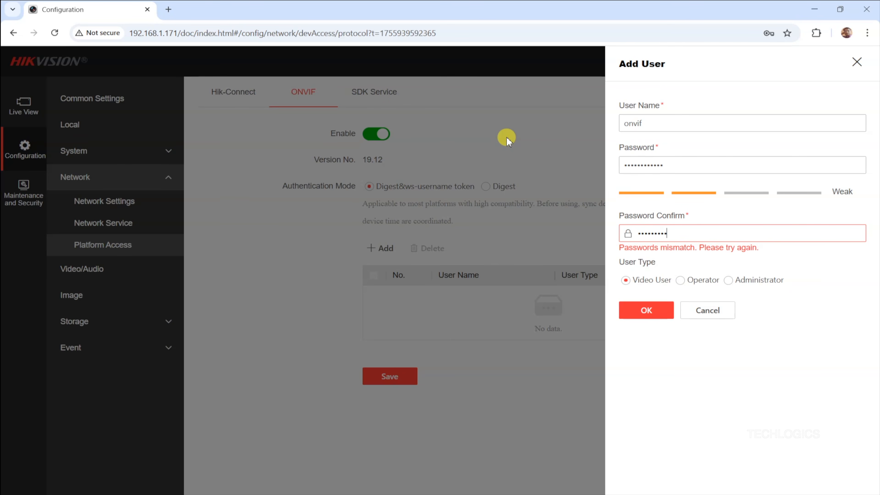
type("•")
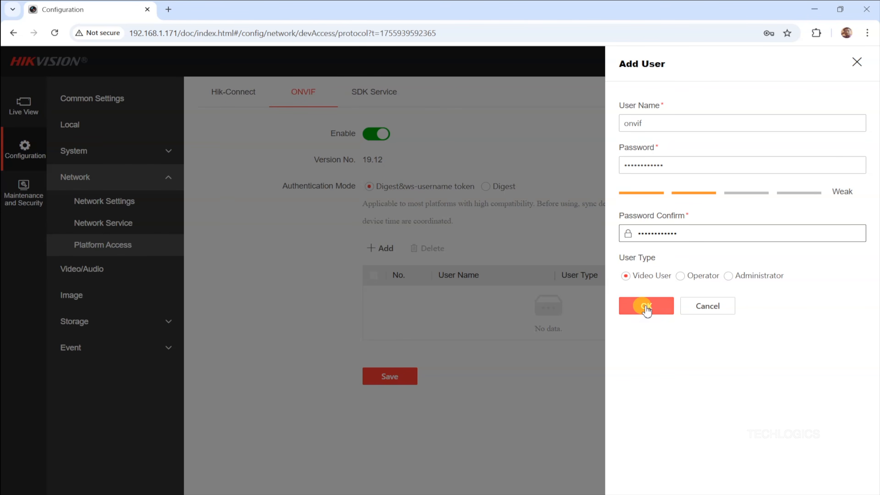
left_click(671, 308)
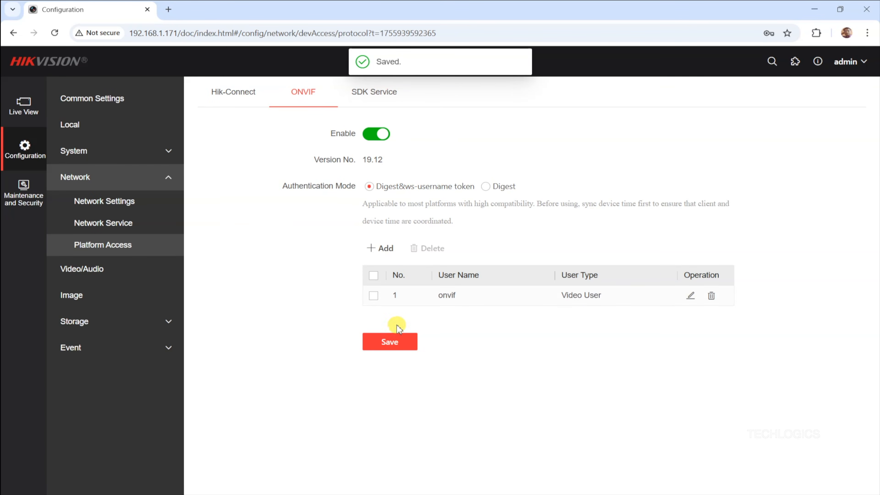
Save the ONVIF settings, log out of the camera, and open a new tab
left_click(400, 351)
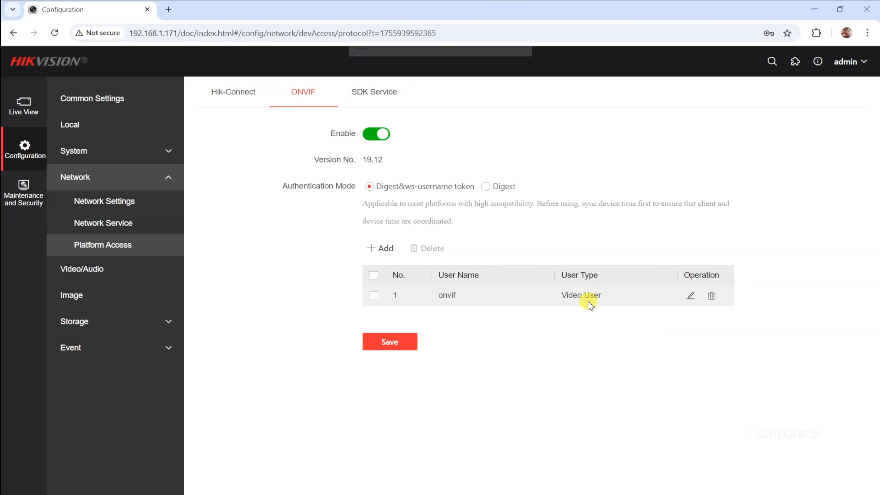
mouse_move(852, 69)
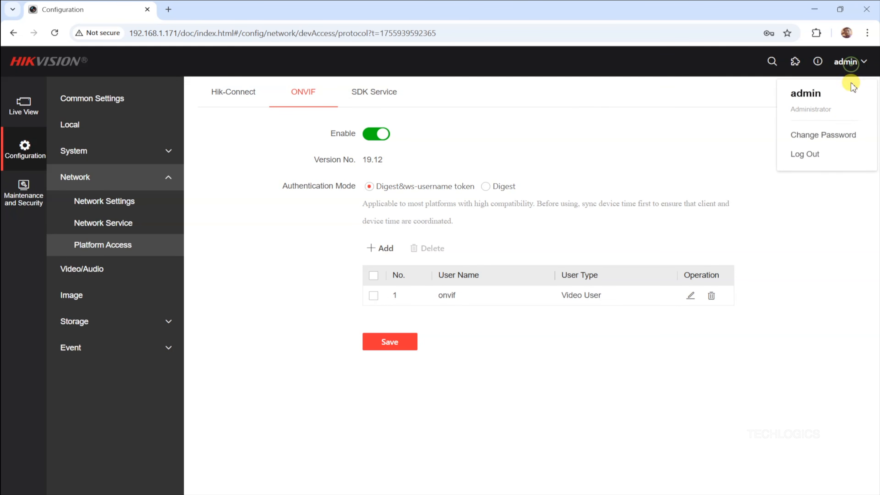
left_click(827, 157)
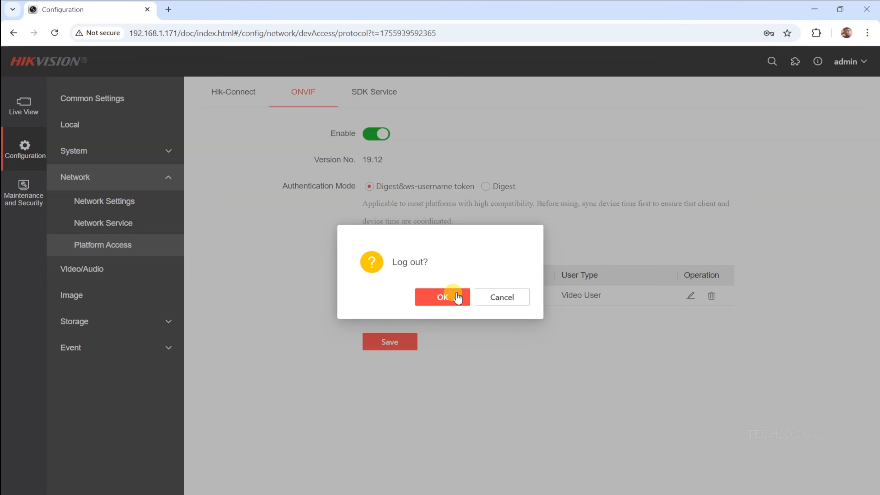
left_click(447, 297)
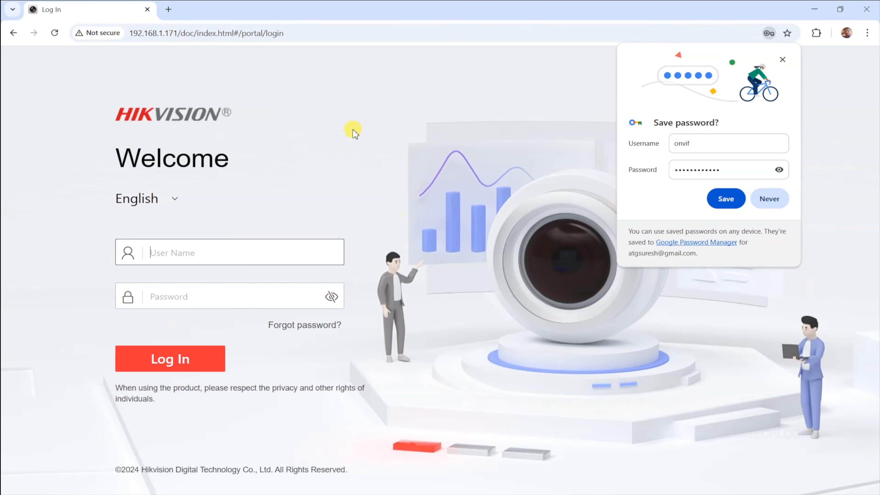
left_click(169, 10)
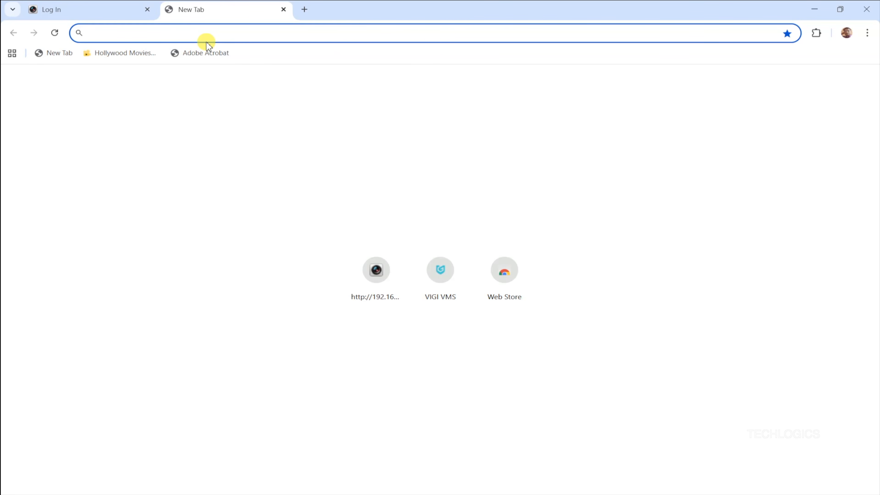
Go to the NVR at 192.168.1.159, proceeding past the certificate warning
type("192.1")
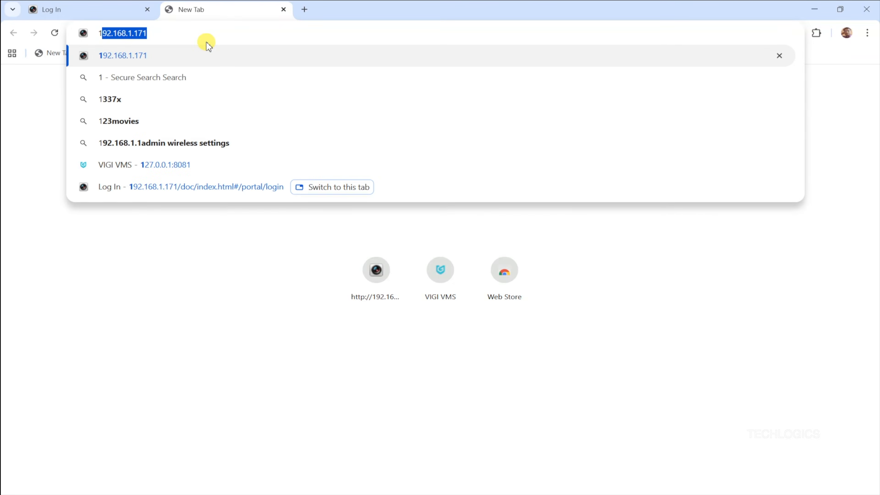
type("68.1.")
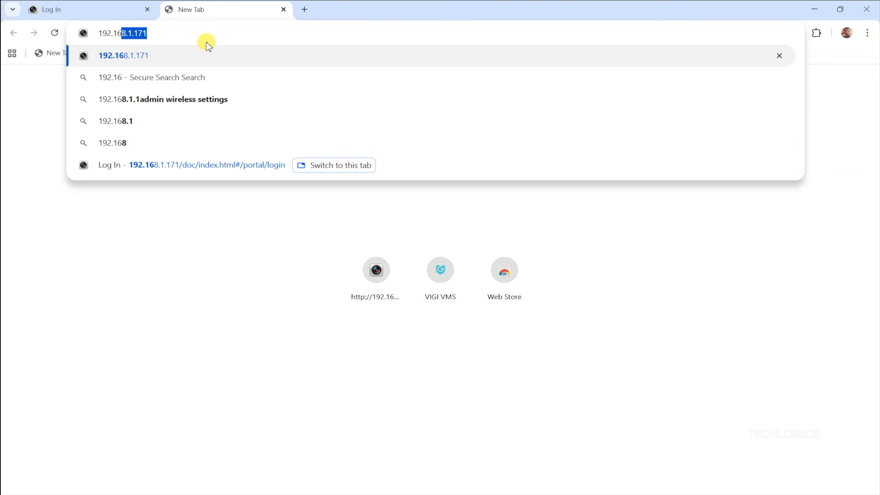
type("159")
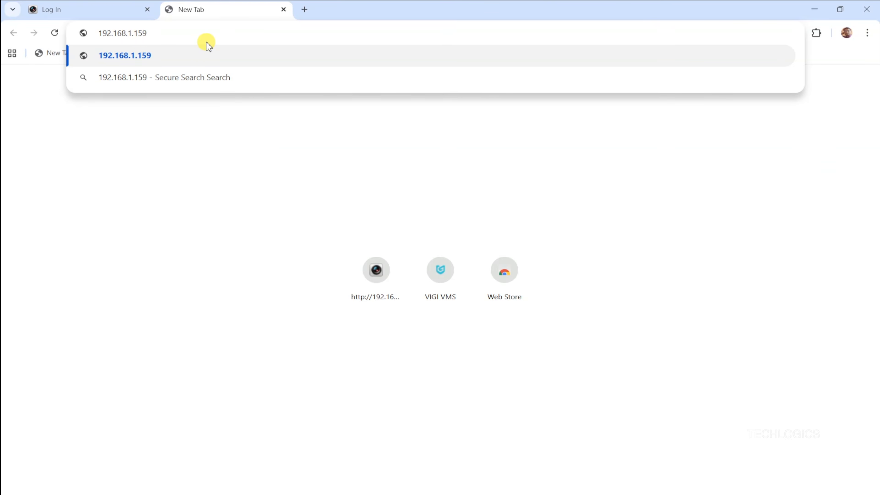
key("Return")
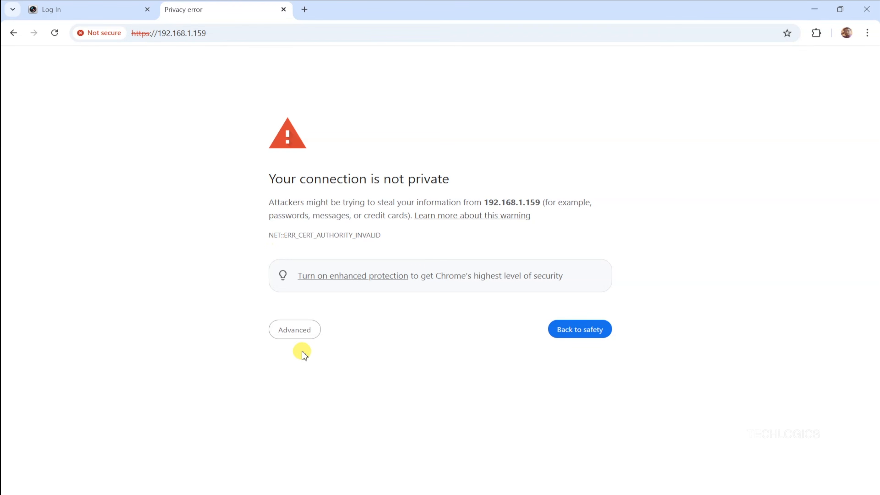
left_click(300, 336)
left_click(323, 415)
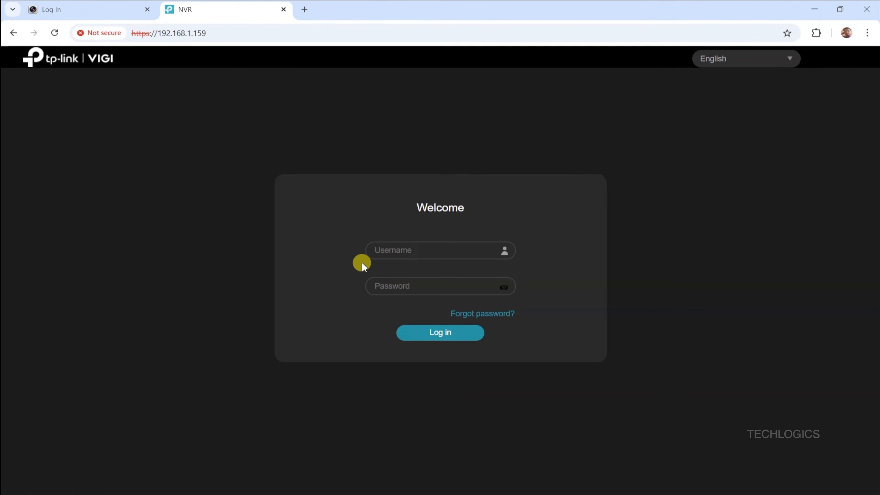
Sign in to the VIGI NVR as admin with the account password
left_click(431, 248)
type("admin")
key("Tab")
type("••••")
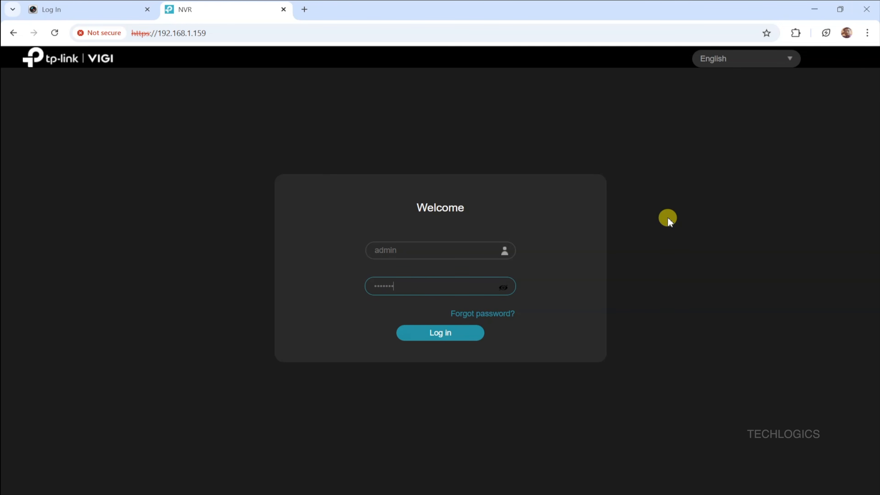
type("•")
left_click(463, 333)
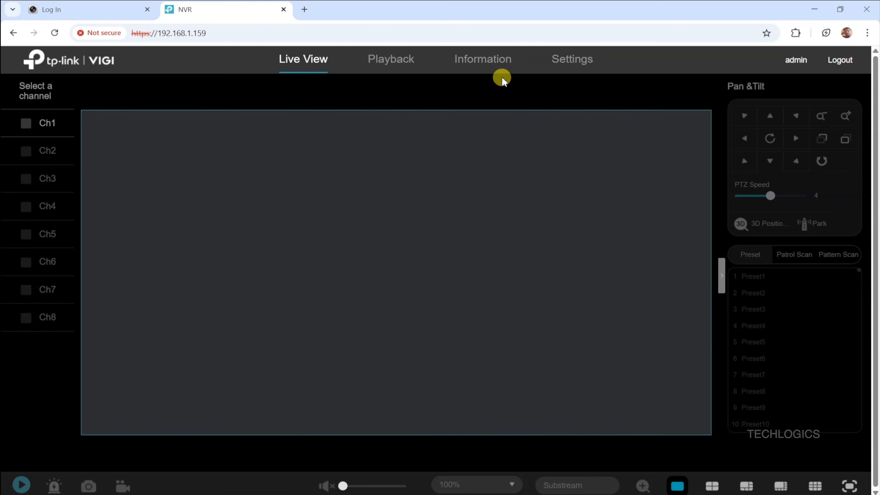
Rescan for cameras and add the Hikvision at 192.168.1.171 as channel 2
left_click(563, 63)
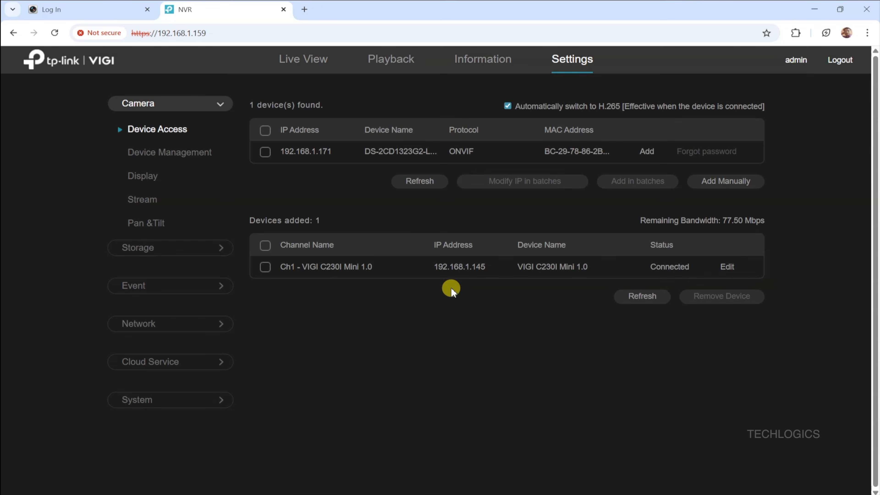
left_click(405, 181)
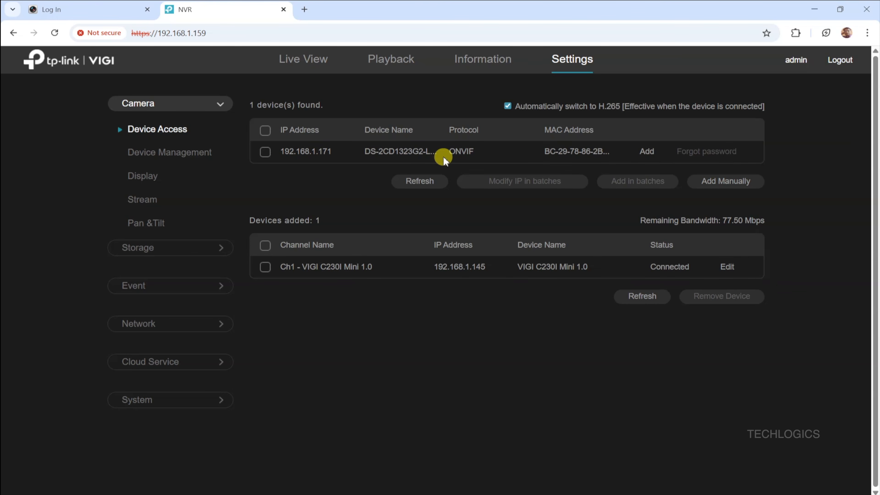
left_click(265, 152)
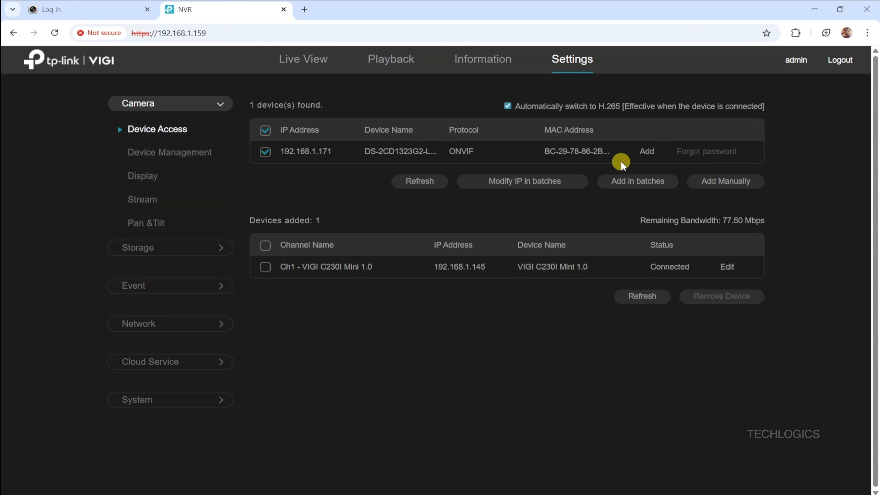
left_click(645, 151)
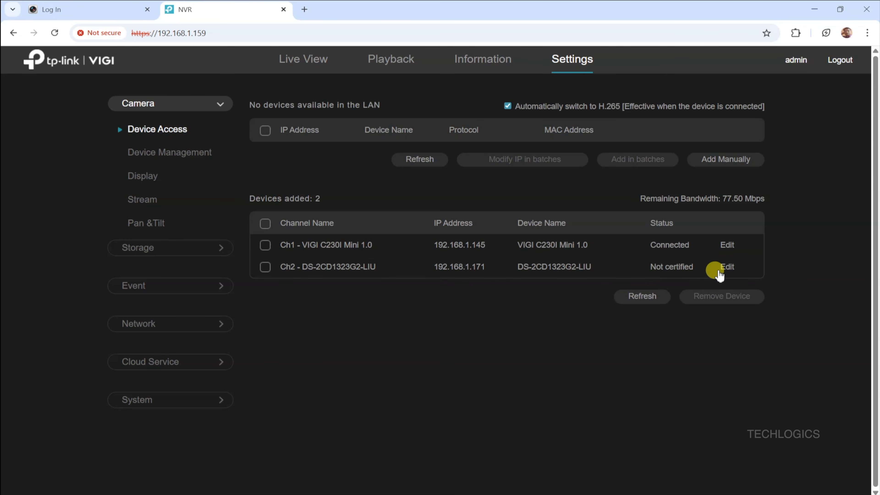
Replace channel 2's camera password in its connection settings and save
left_click(727, 268)
left_click(502, 416)
type("******")
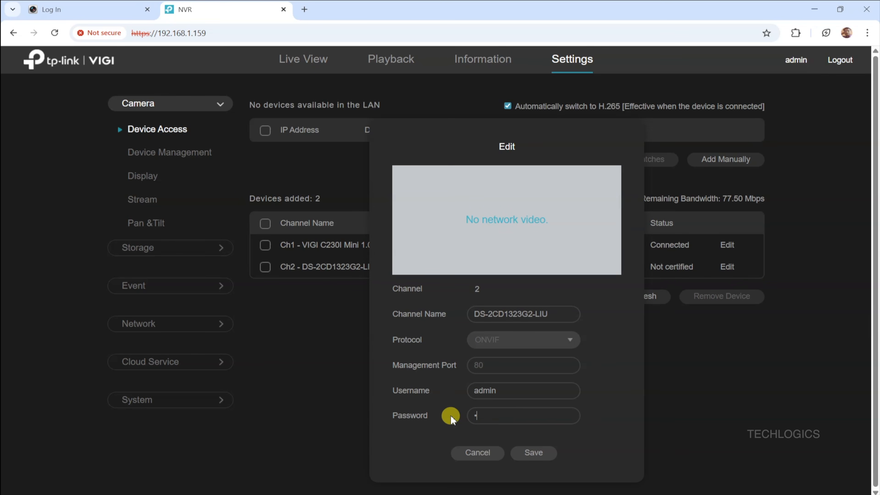
type("******")
left_click(547, 454)
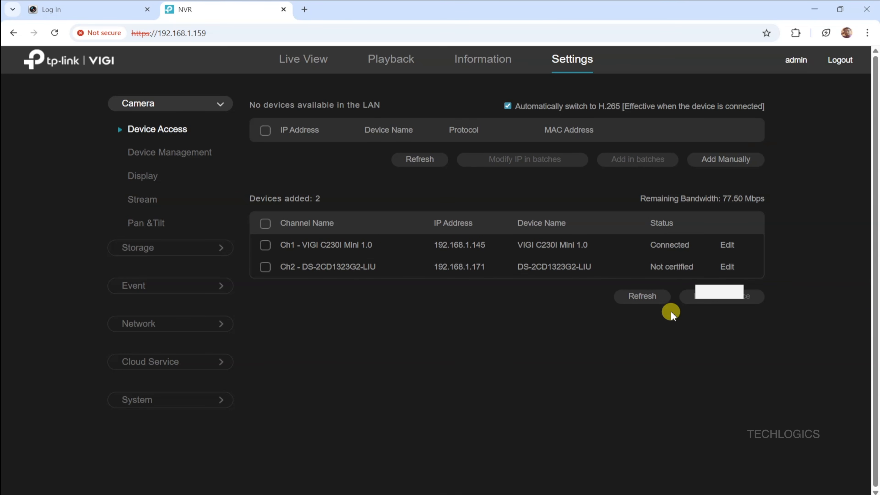
Set channel 2's username to onvif, enter the ONVIF password, and save
left_click(727, 266)
left_click_drag(505, 390, 438, 395)
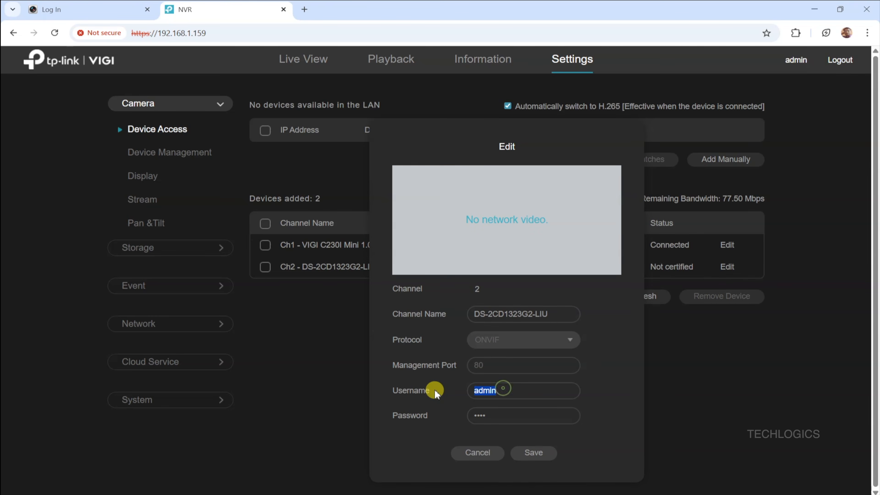
type("onvif")
left_click_drag(487, 415, 443, 415)
type("******")
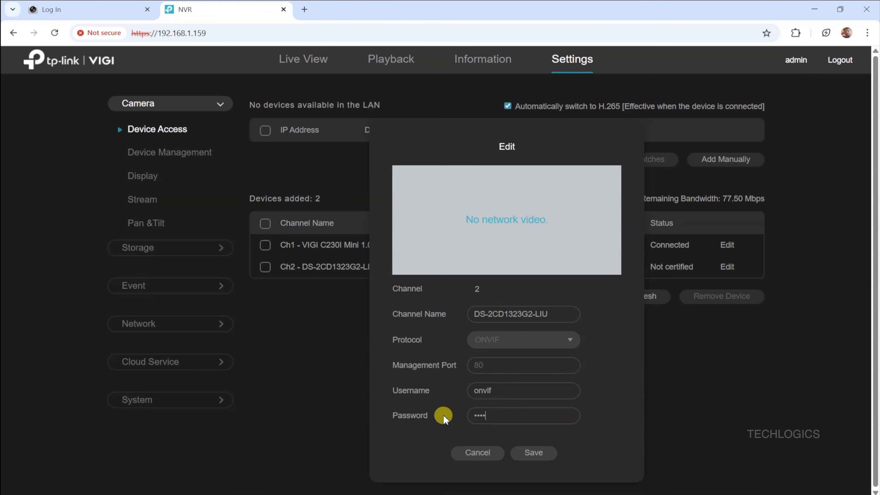
type("******")
left_click(542, 456)
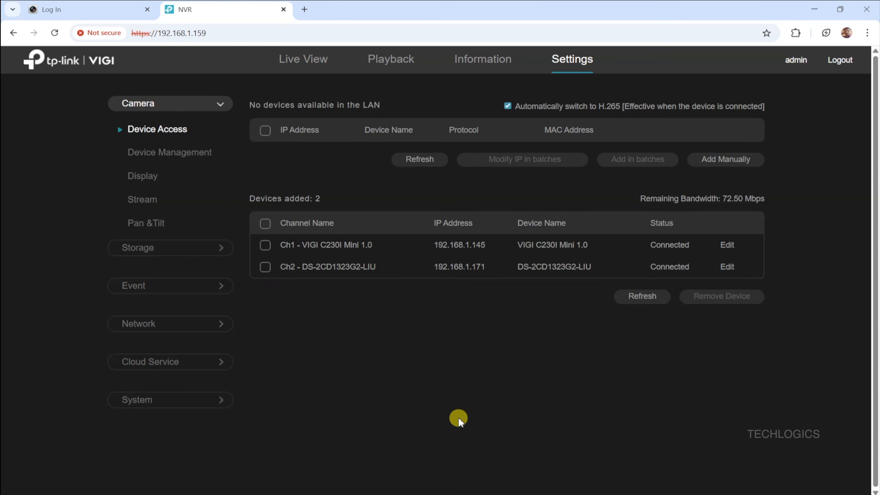
Show the Ch1 and Ch2 feeds in a 4-split Live View, then go back to Settings
left_click(312, 59)
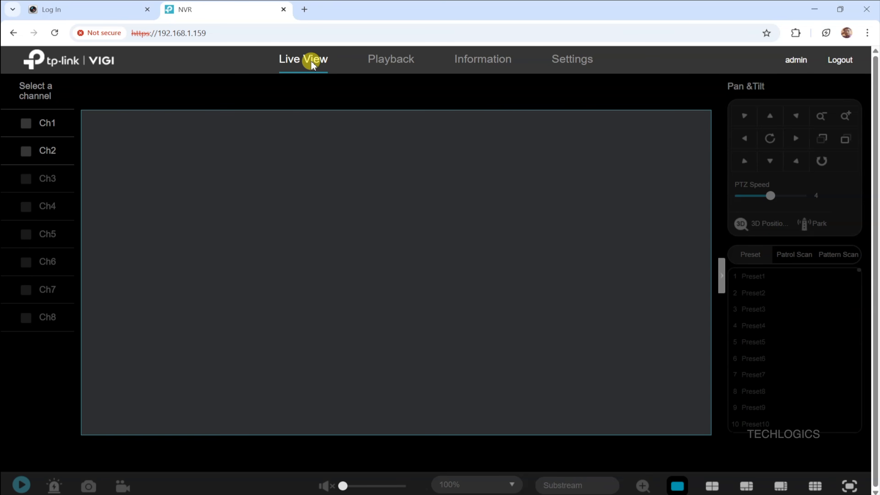
left_click(26, 151)
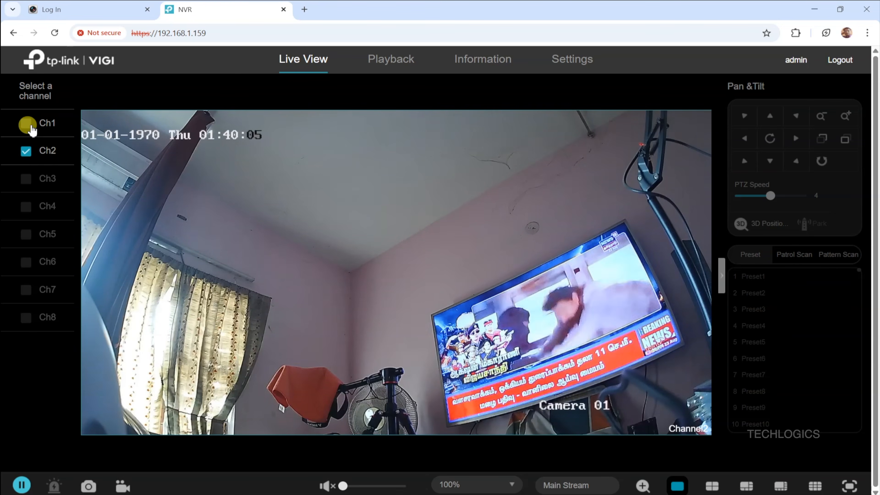
left_click(25, 123)
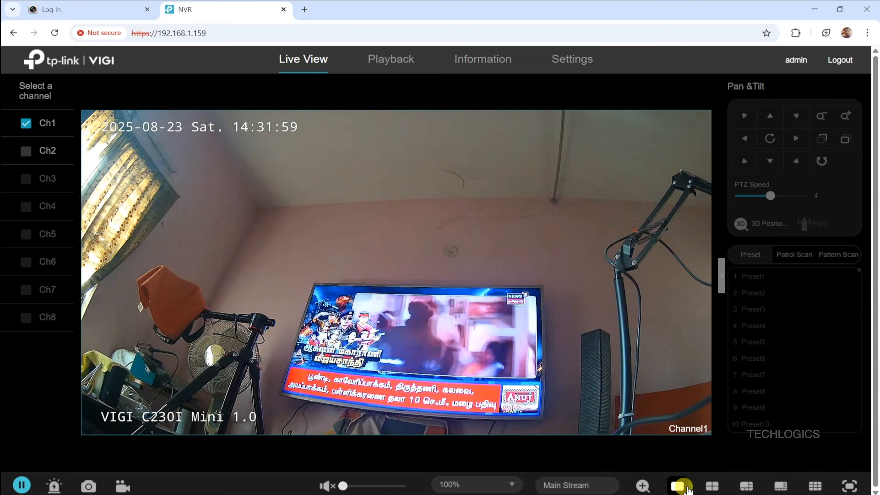
left_click(712, 485)
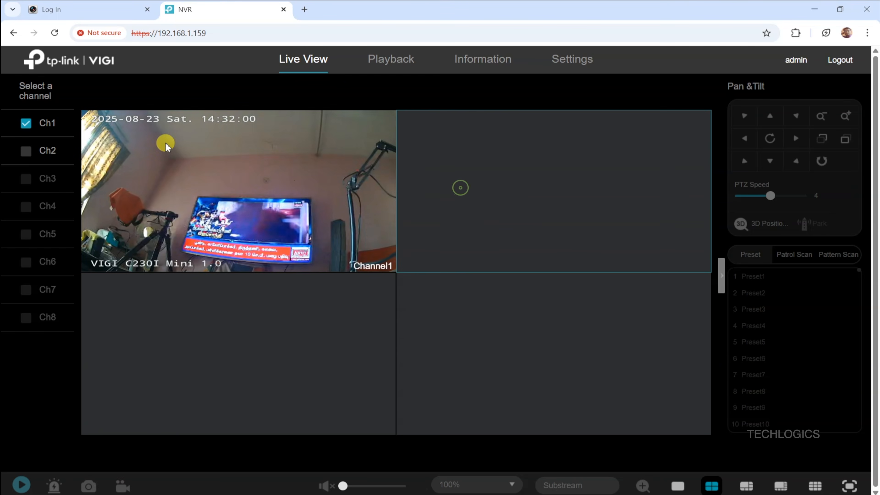
left_click(26, 151)
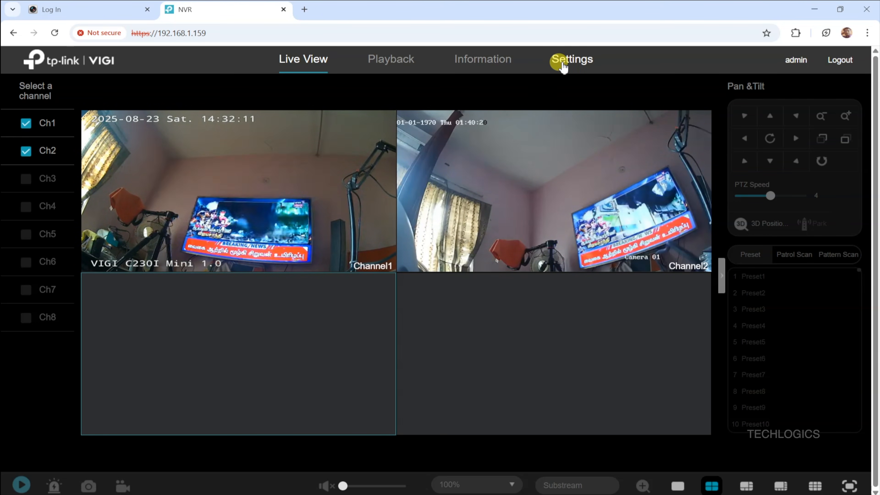
left_click(561, 61)
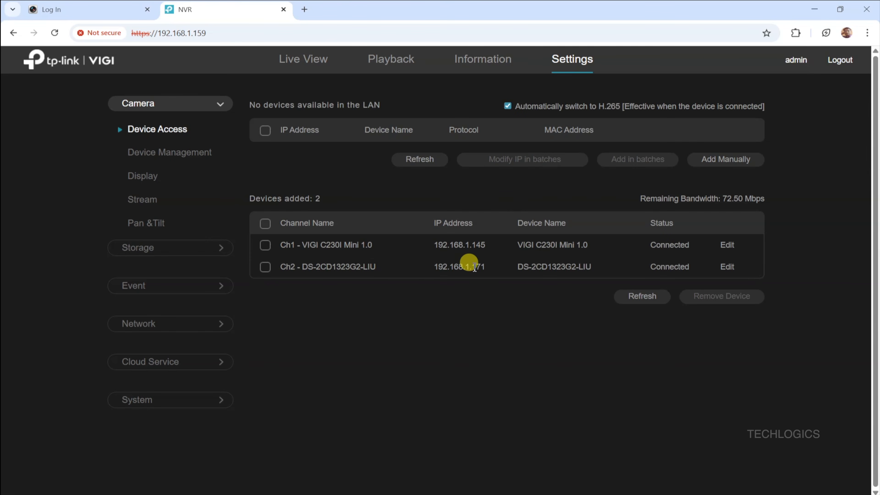